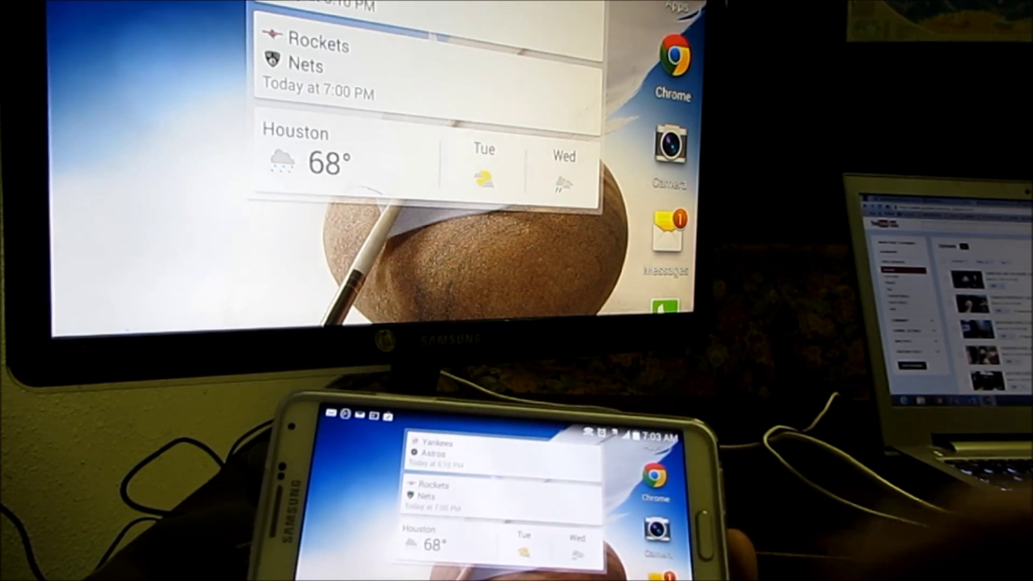
{"action": "scroll", "coordinate": [501, 501], "scroll_direction": "down", "scroll_amount": 5}
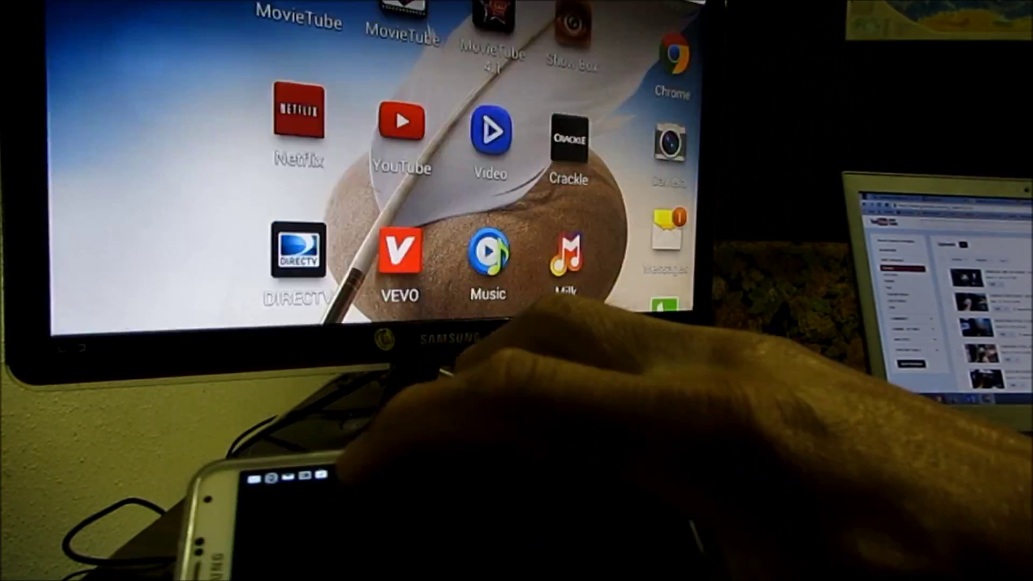
Launch Netflix from the video apps page so its loading screen mirrors to the TV
{"action": "left_click", "coordinate": [299, 109]}
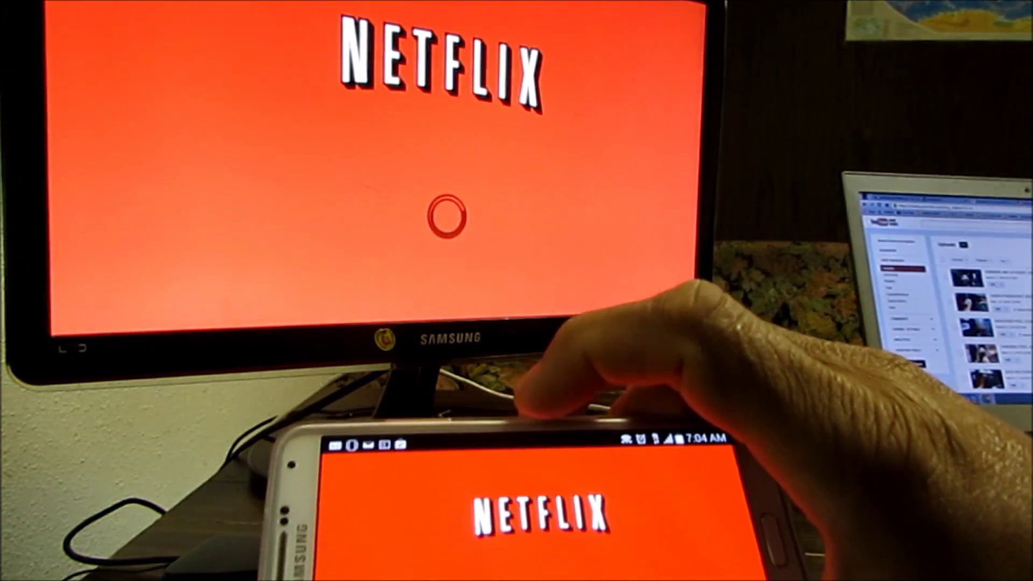